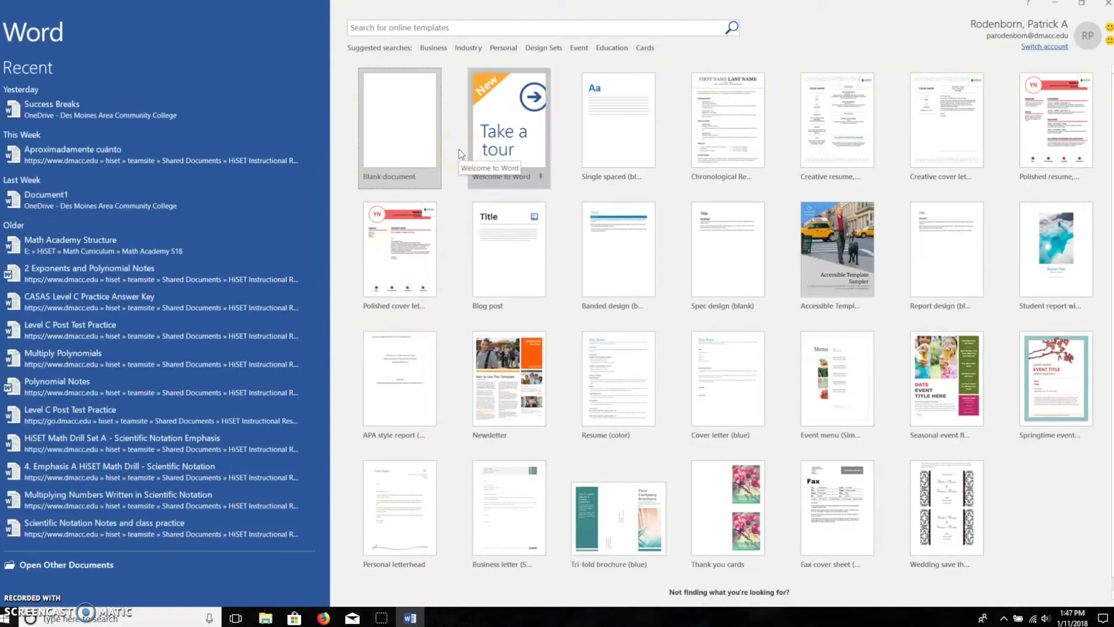
# Choose the Blank document template on the Word start screen.
pyautogui.click(409, 139)
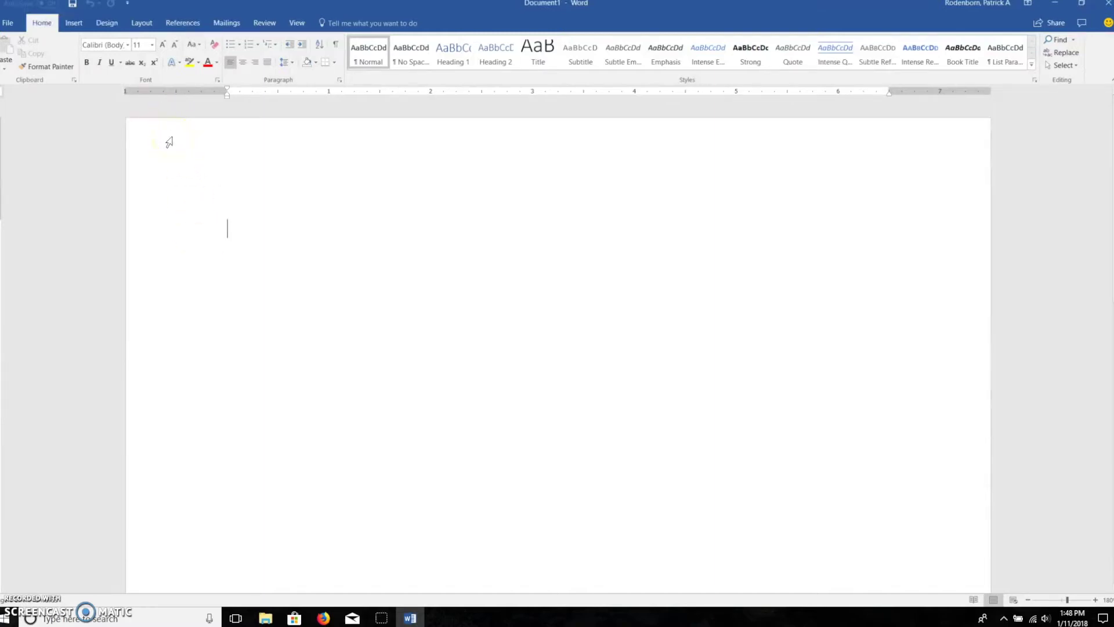
# Apply Normal one-inch margins and set paragraph spacing after to 0 pt.
pyautogui.click(141, 22)
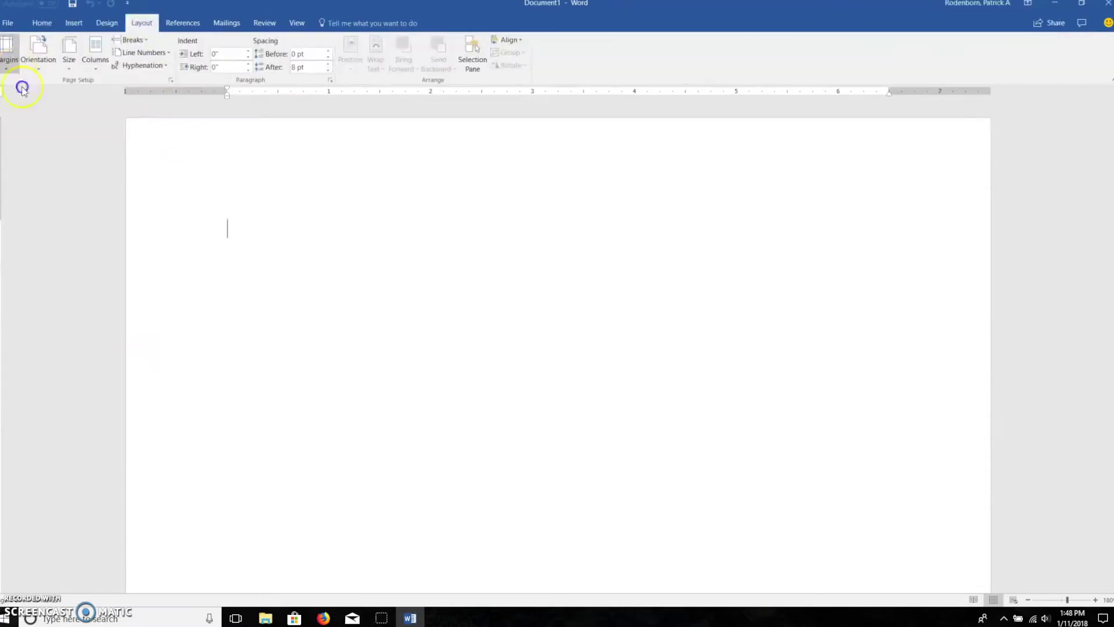
pyautogui.click(13, 54)
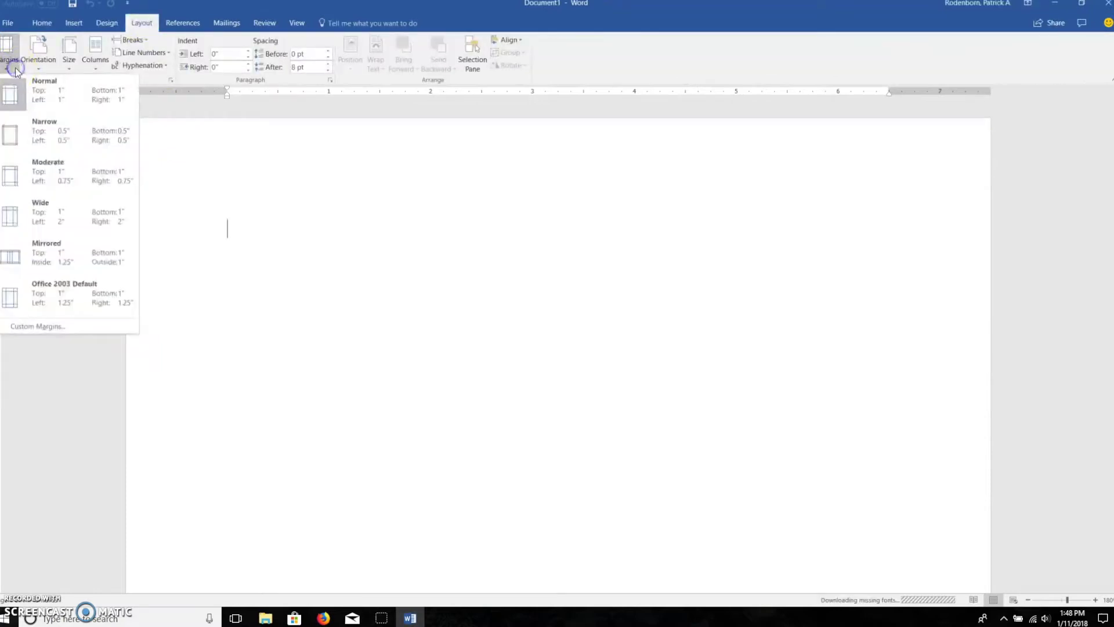
pyautogui.click(99, 110)
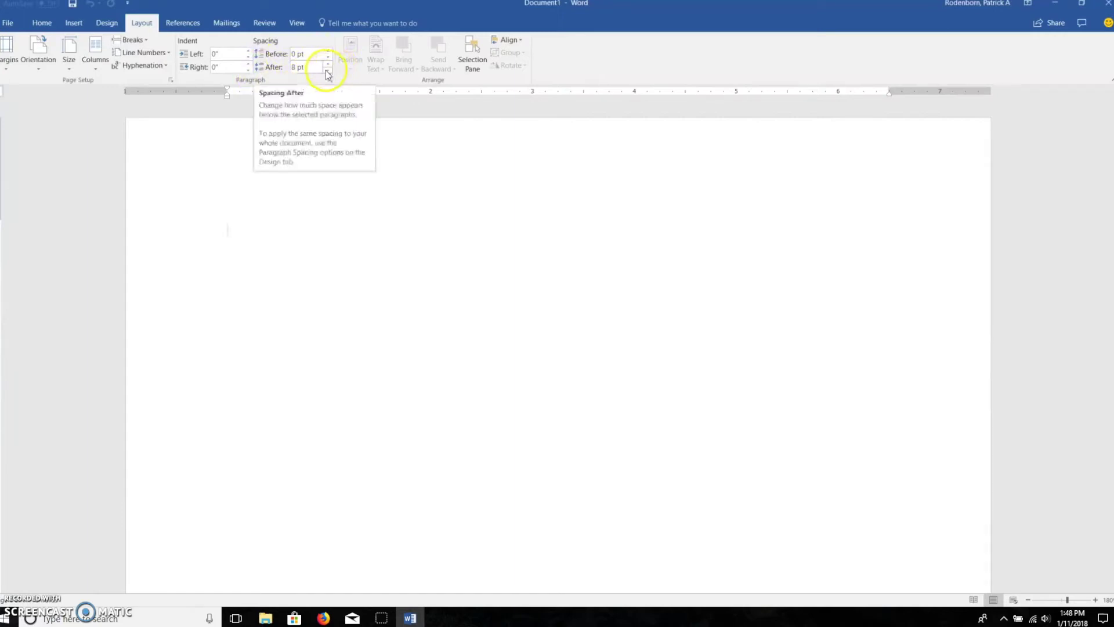
pyautogui.click(328, 71)
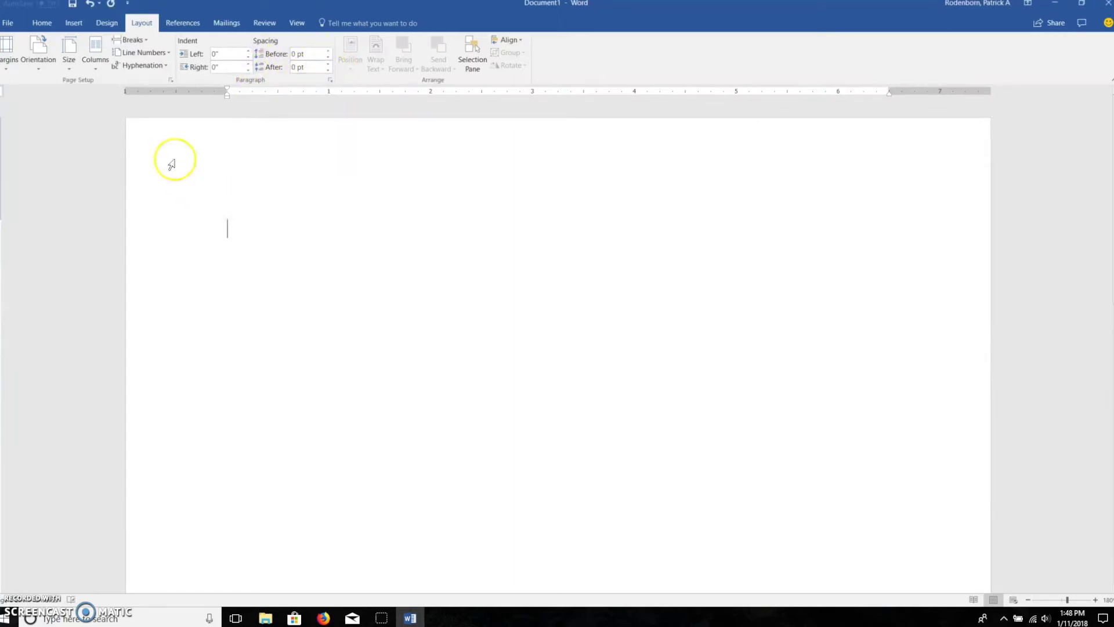
# Set the text to Times New Roman, 12 pt, with 2.0 line spacing.
pyautogui.click(48, 21)
pyautogui.click(129, 45)
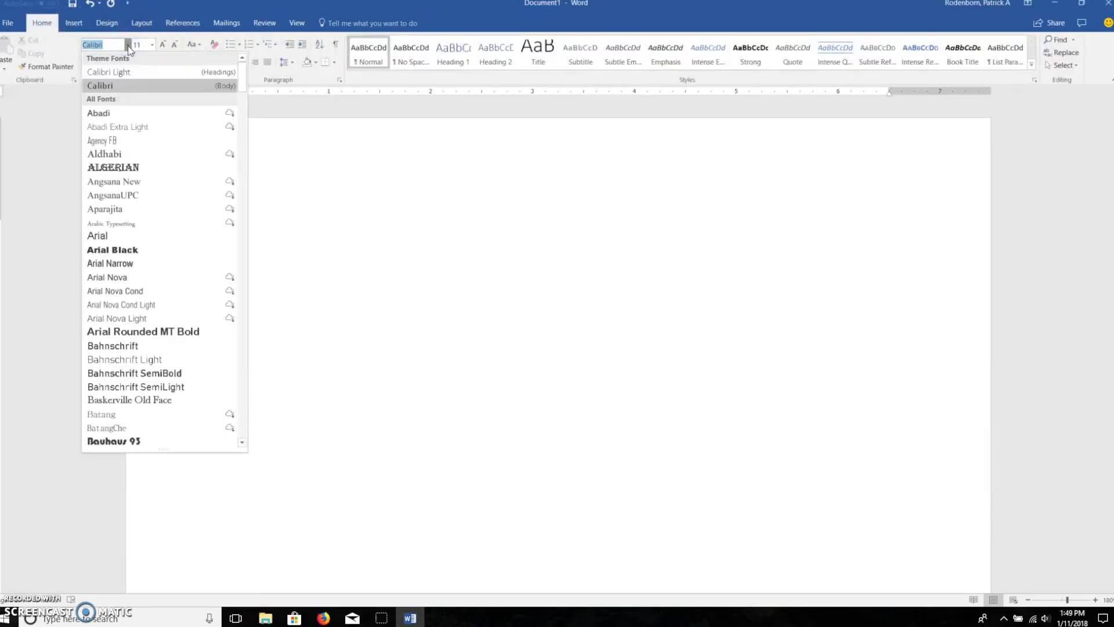
pyautogui.write('t')
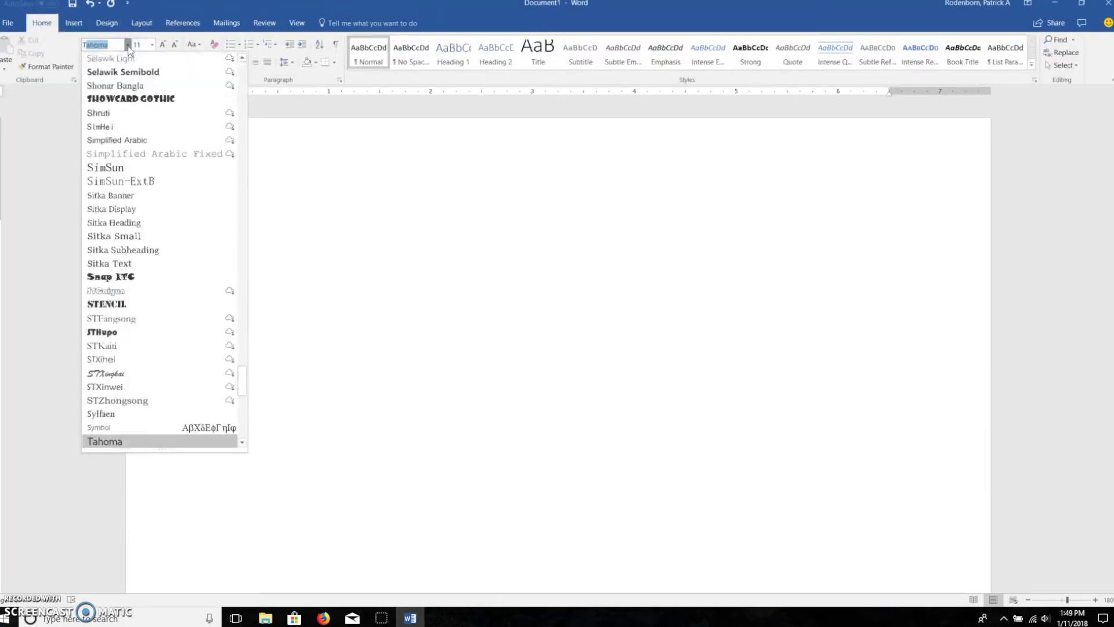
pyautogui.scroll(-5, 141, 435)
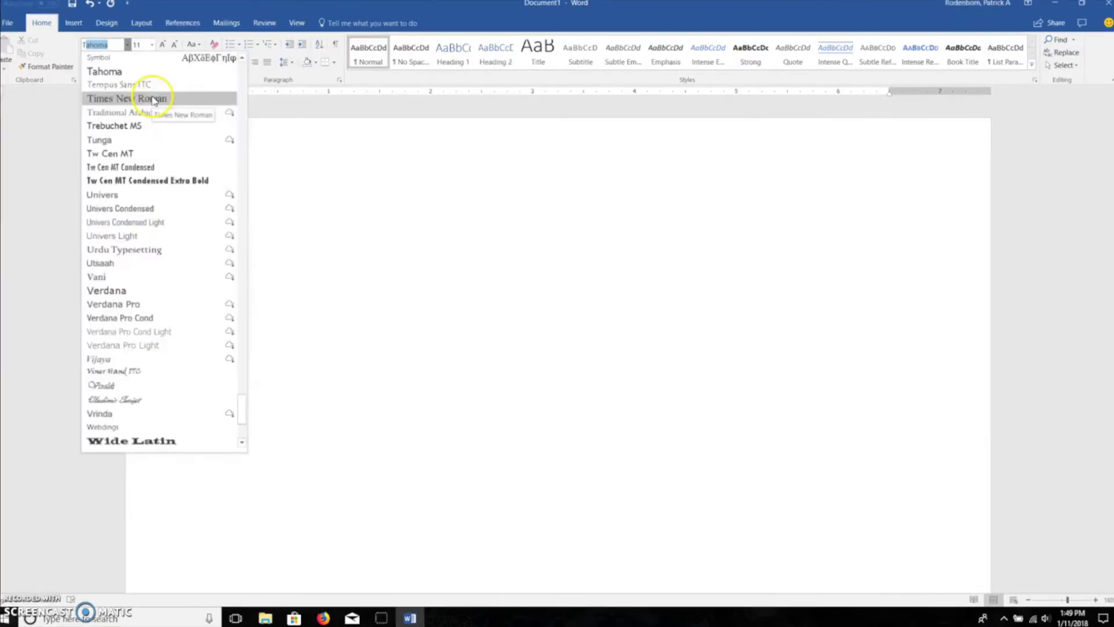
pyautogui.click(152, 100)
pyautogui.click(148, 45)
pyautogui.click(136, 99)
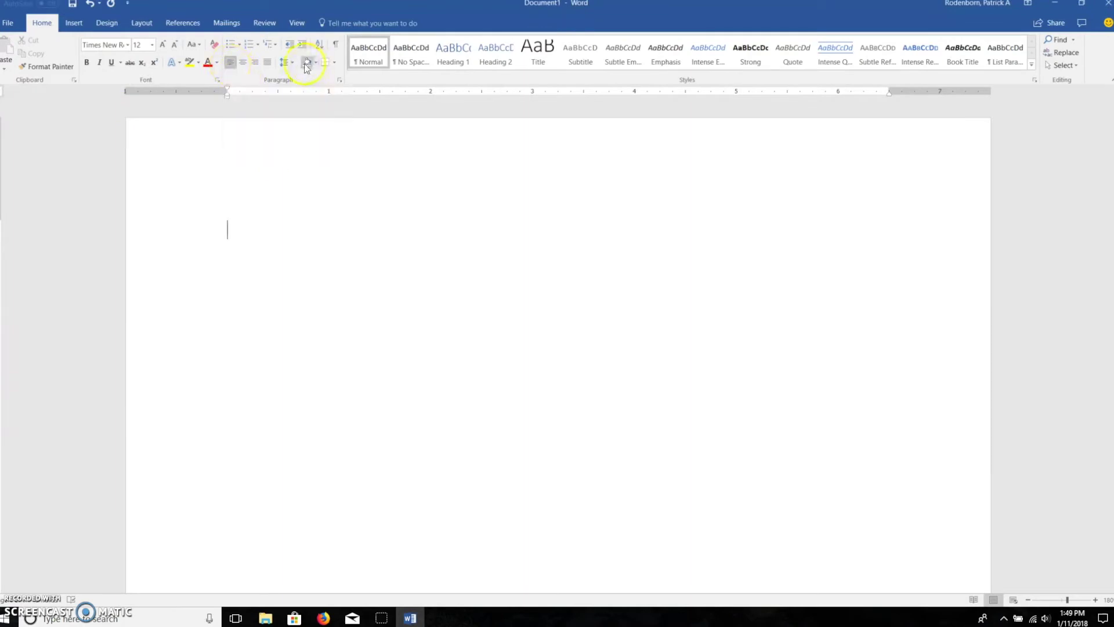
pyautogui.click(287, 64)
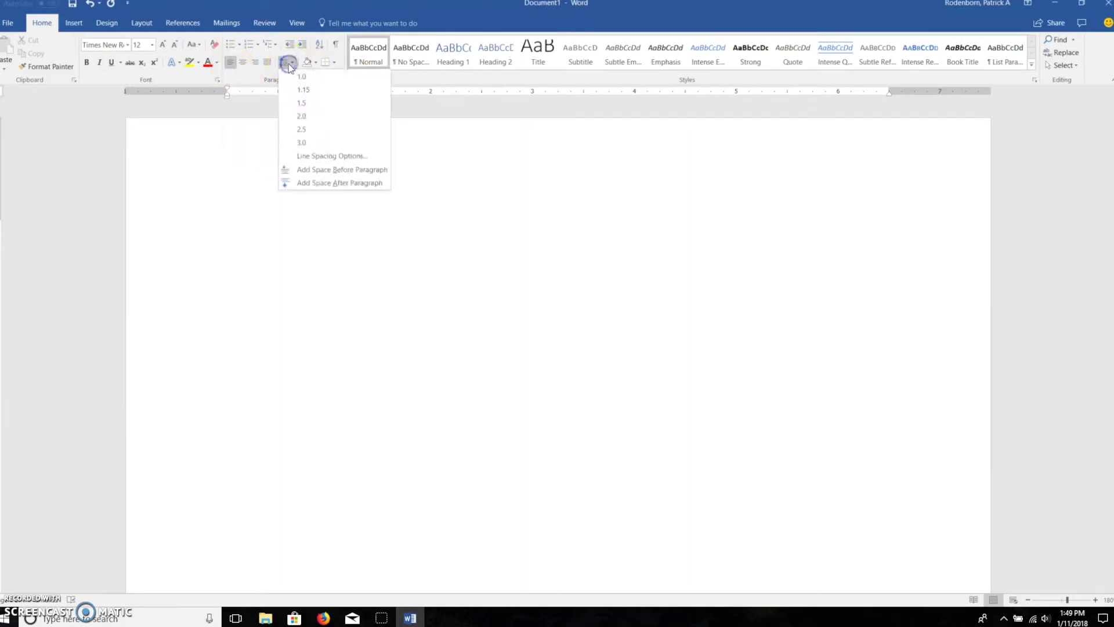
pyautogui.click(303, 117)
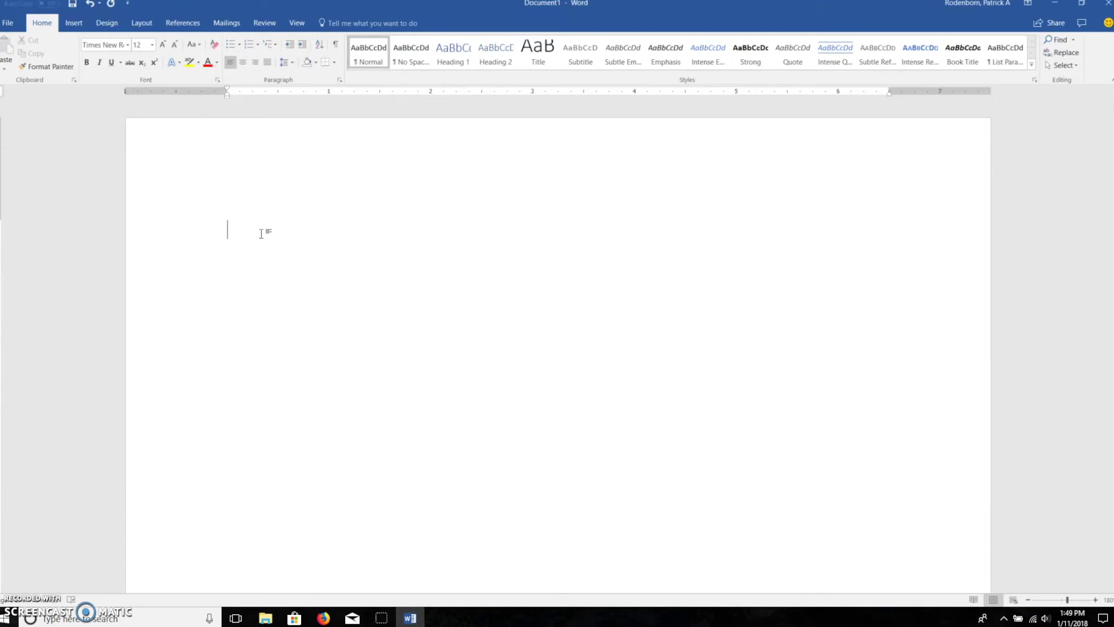
pyautogui.write('Smart Student')
# Put the professor's name and the date on their own heading lines.
pyautogui.press('Return')
pyautogui.write('Professor Sally Smit')
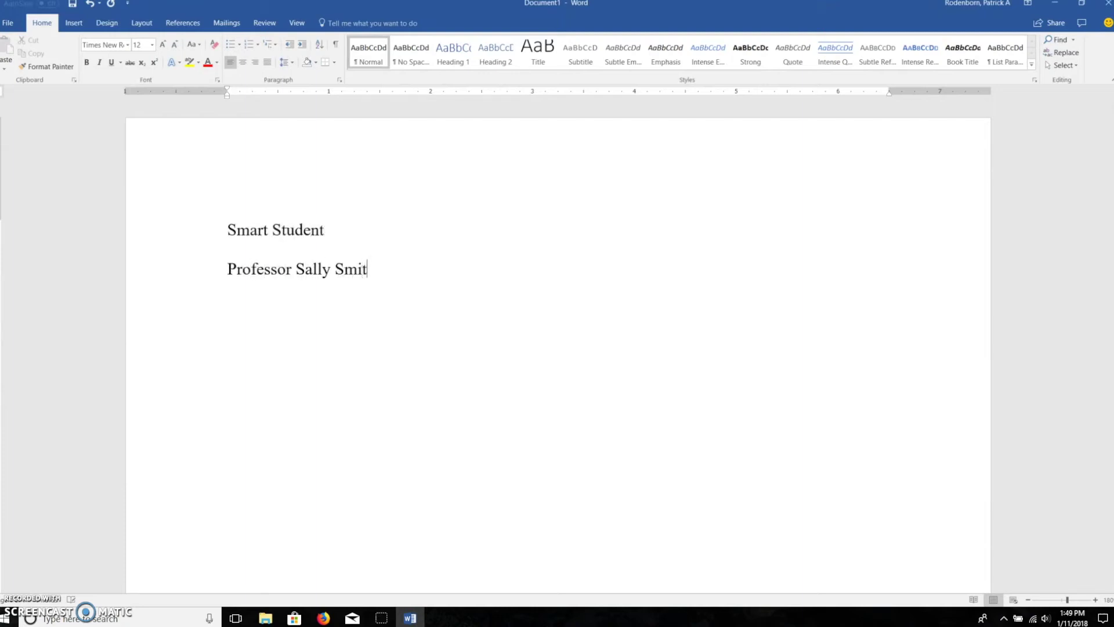
pyautogui.write('h English ')
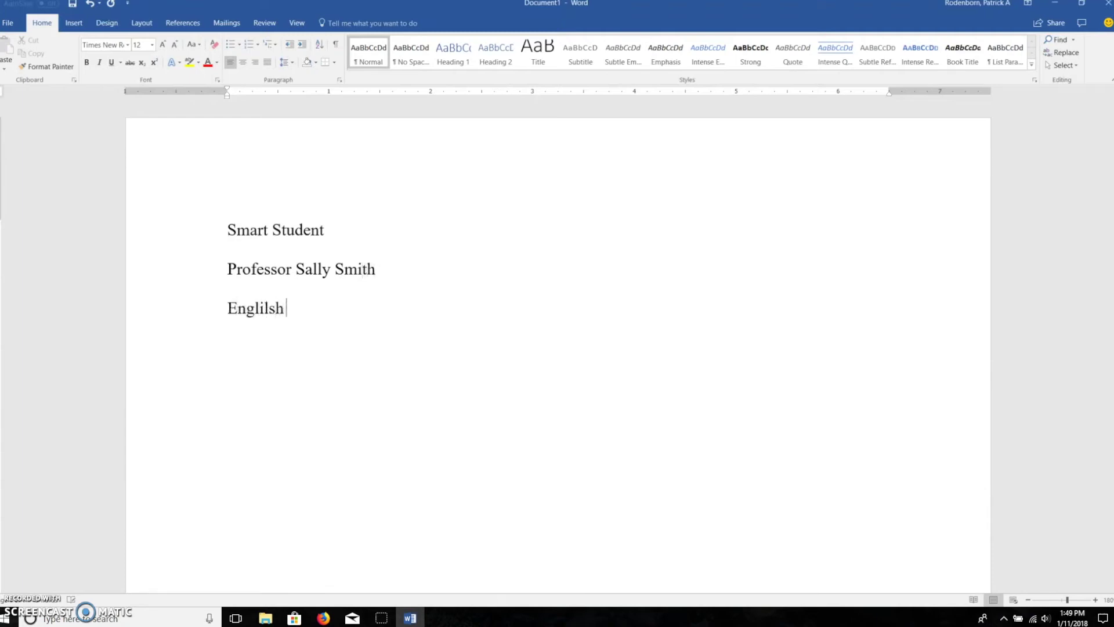
pyautogui.write('106')
pyautogui.press('Return')
pyautogui.write('12 January 2018')
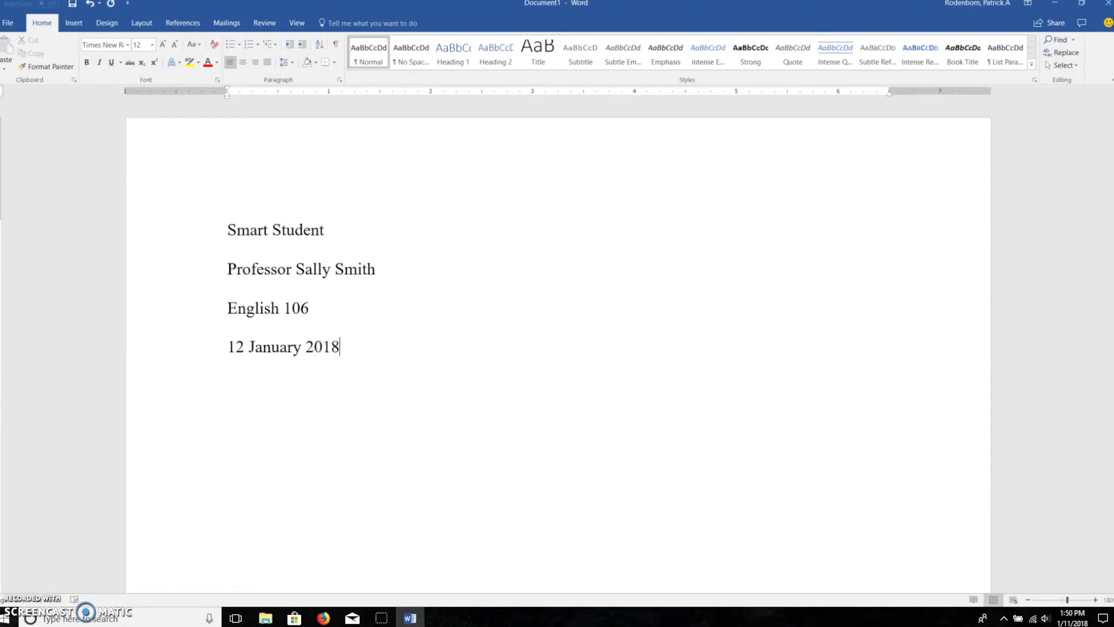
pyautogui.press('Return')
# Add the centered title 'Snappy Title Here' with a left-aligned line below it.
pyautogui.click(243, 63)
pyautogui.write('Snappy Title H')
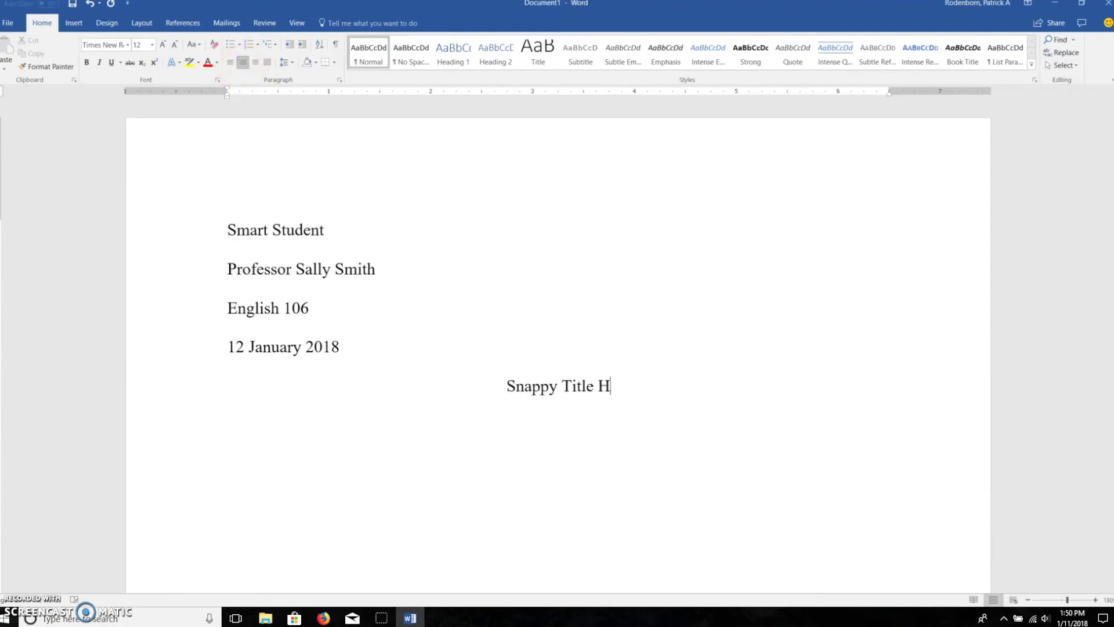
pyautogui.write('ere')
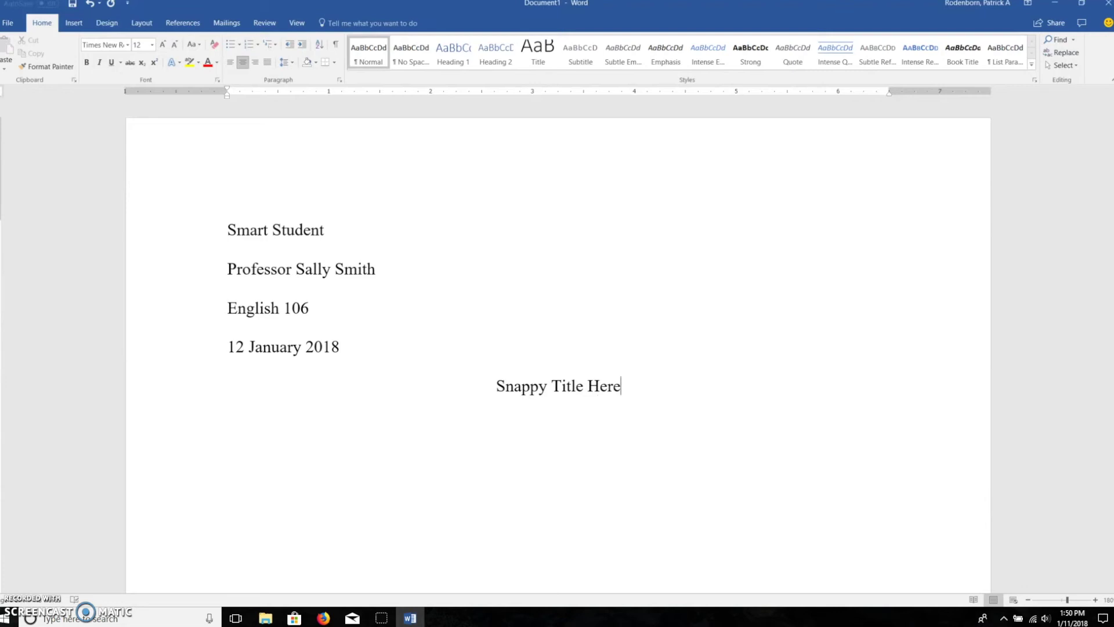
pyautogui.press('Return')
pyautogui.click(229, 65)
# Indent the first body line and bring up the Page Number placement choices.
pyautogui.press('Tab')
pyautogui.click(74, 23)
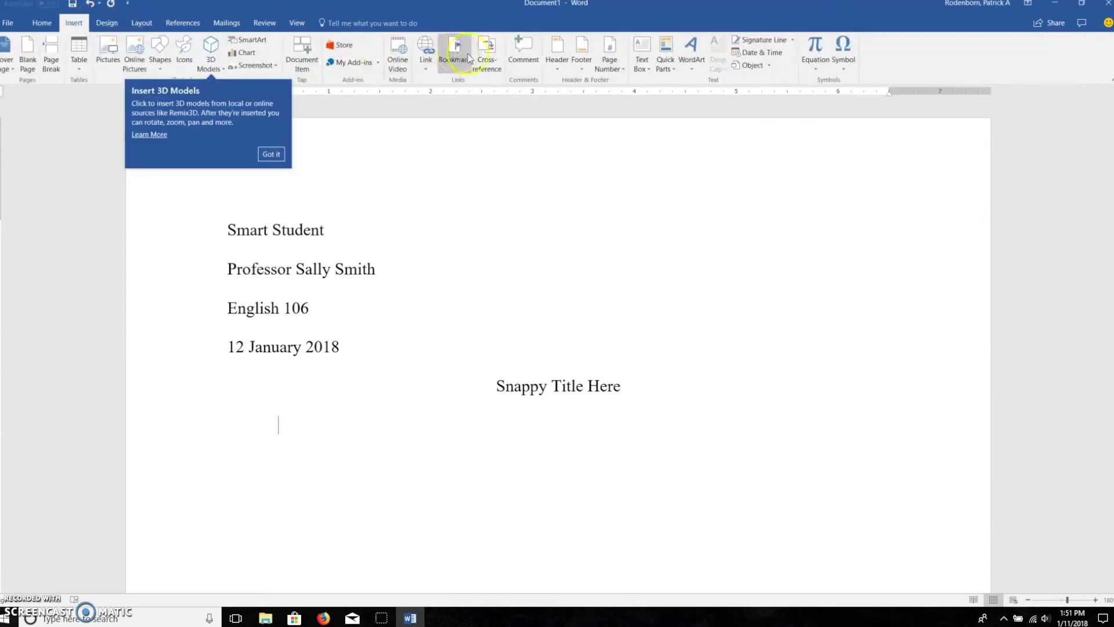
pyautogui.click(609, 59)
pyautogui.moveTo(634, 82)
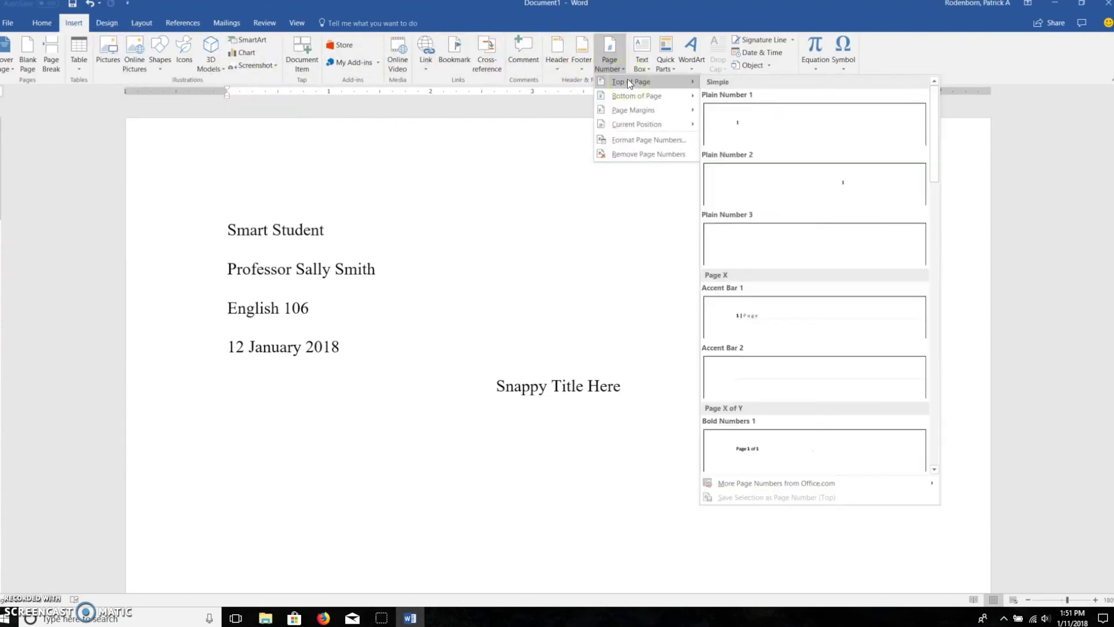
# Add a top-right 'Student 1' page-number header in Times New Roman, then resume body editing.
pyautogui.click(813, 244)
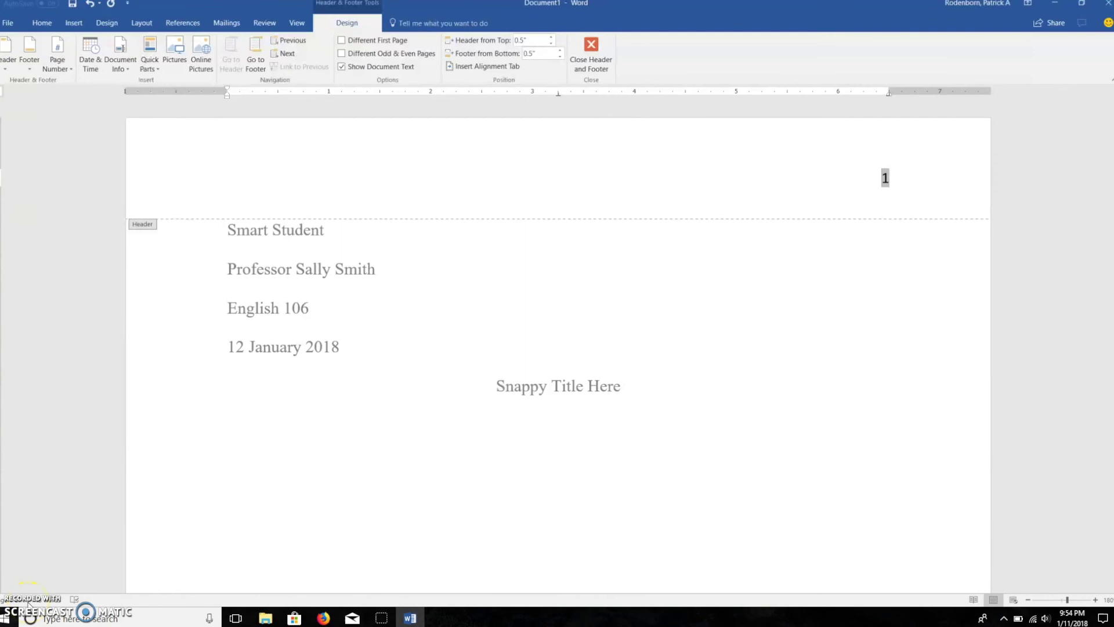
pyautogui.write('Student')
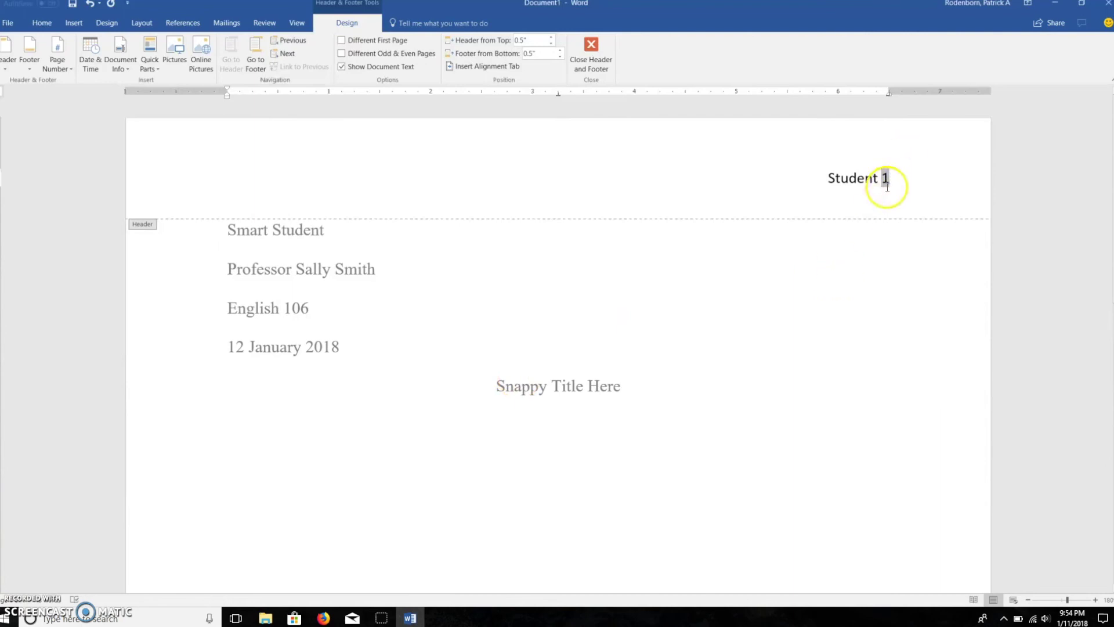
pyautogui.moveTo(890, 178); pyautogui.dragTo(840, 181)
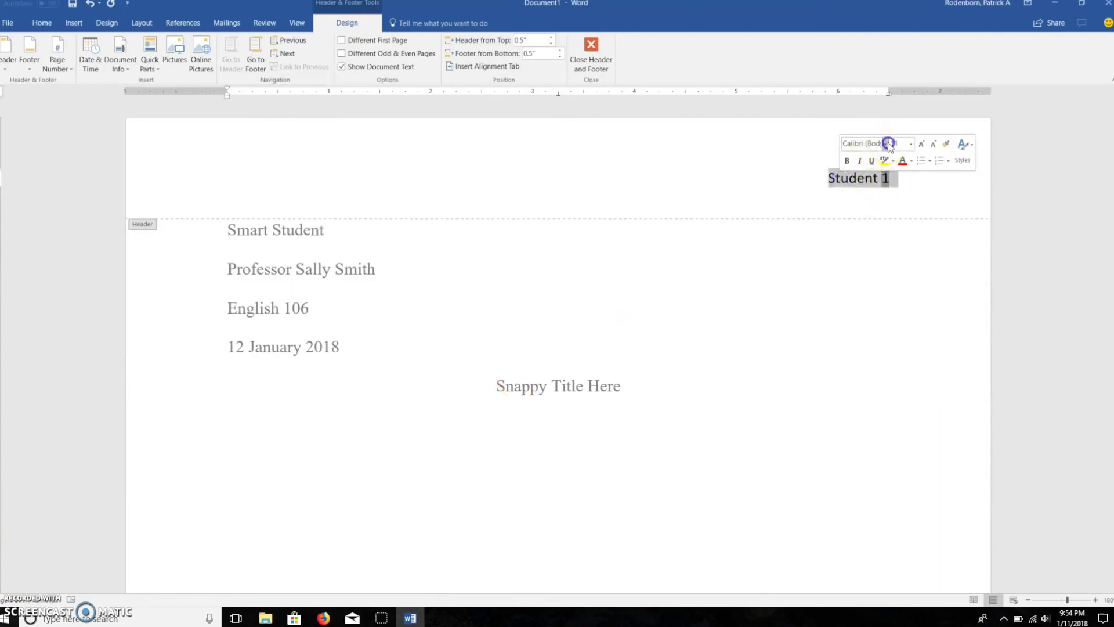
pyautogui.click(885, 144)
pyautogui.click(886, 213)
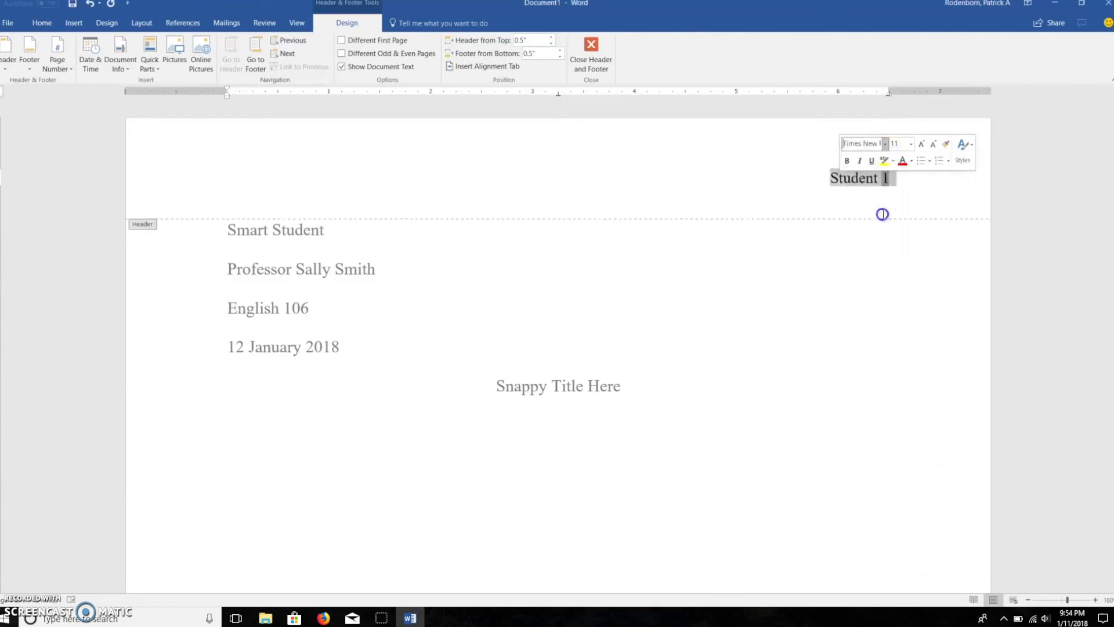
pyautogui.write('12')
pyautogui.doubleClick(791, 353)
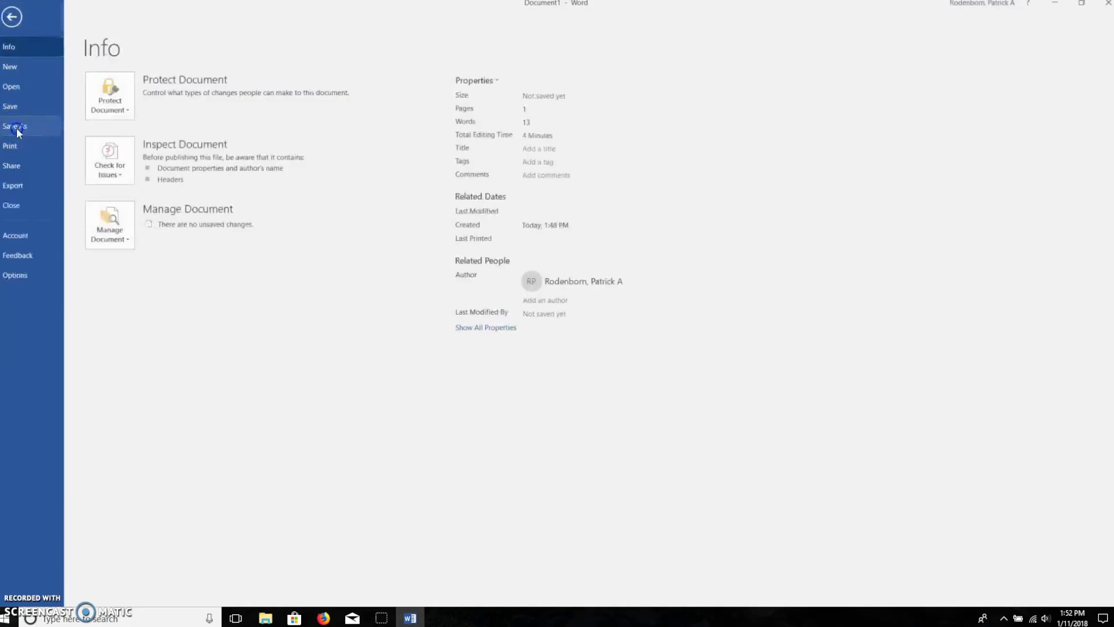
# Open the full Save As dialog with the file name Visual-Analysis-1.
pyautogui.click(17, 127)
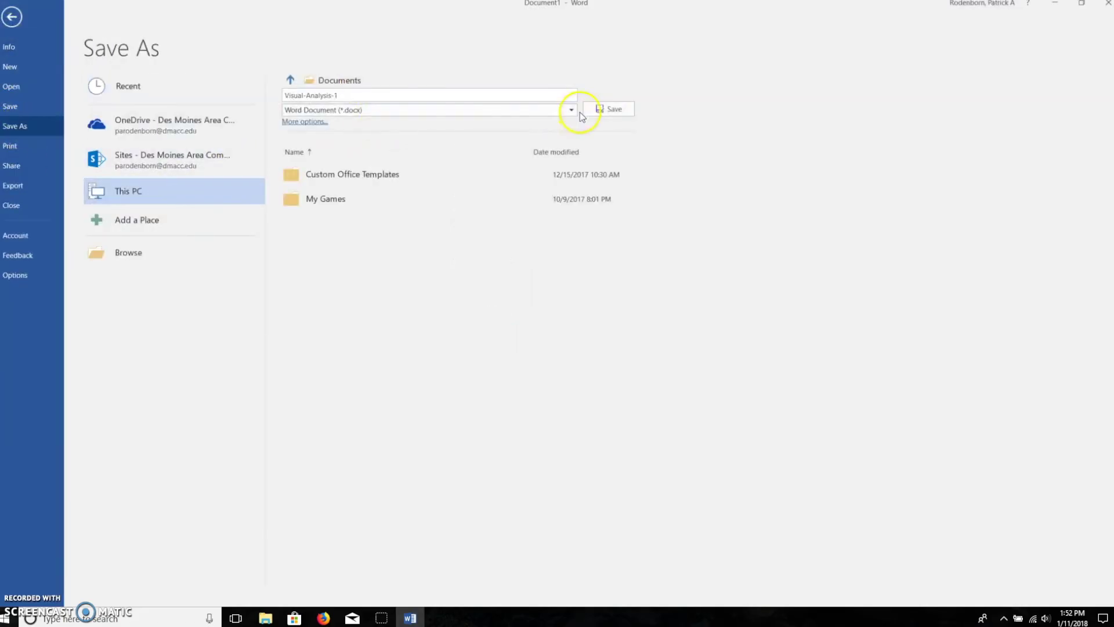
pyautogui.click(292, 122)
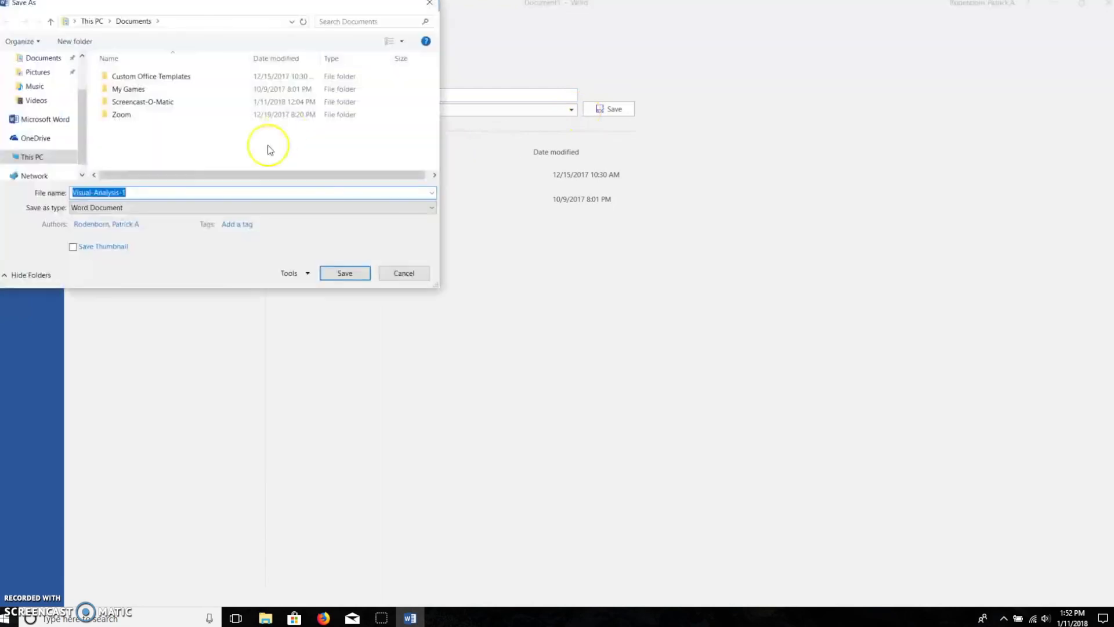